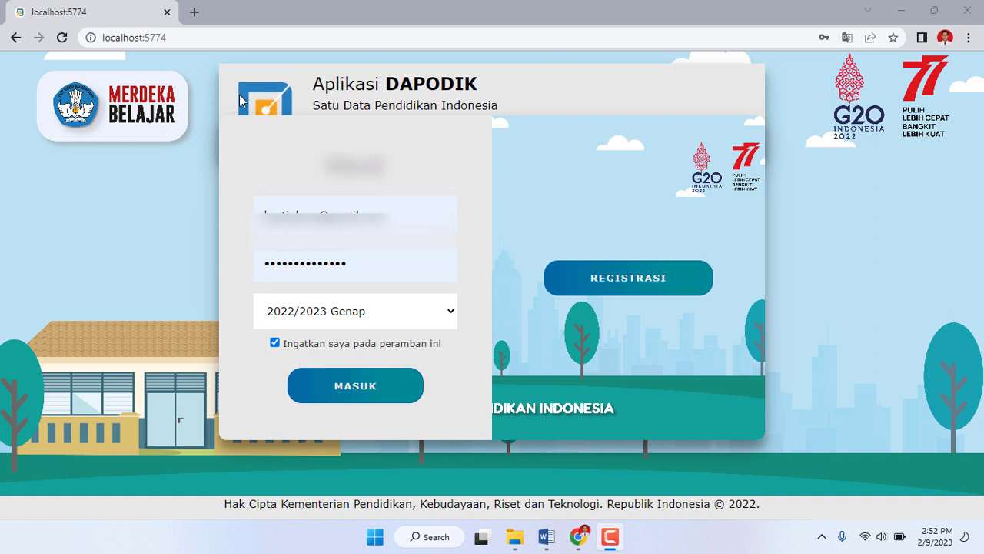
Step: Open a new Chrome tab beside the localhost:5774 Dapodik login page
click(194, 12)
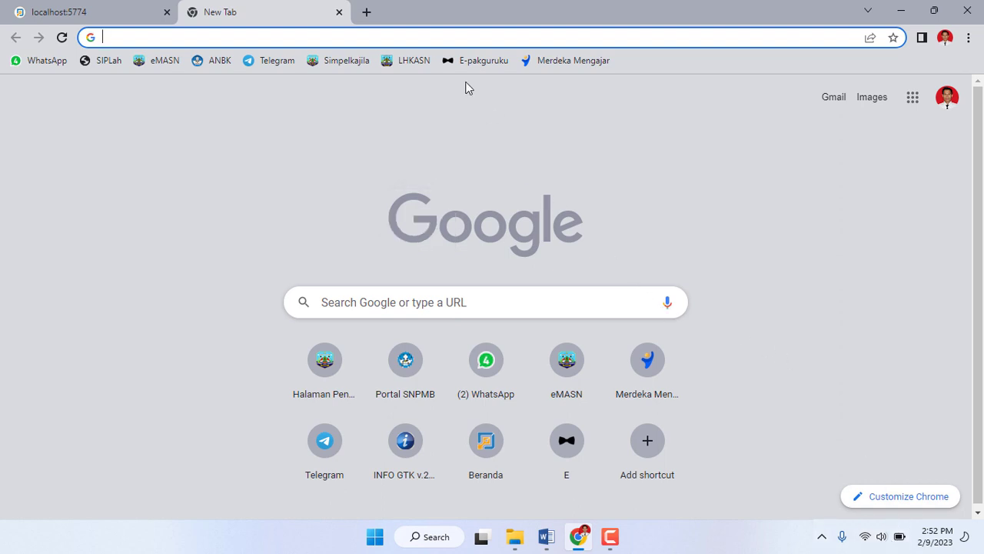
Step: Search Google for 'spdatadik' and open the 'Manajemen Sekolah - SSO Dapodik' result
text(sp)
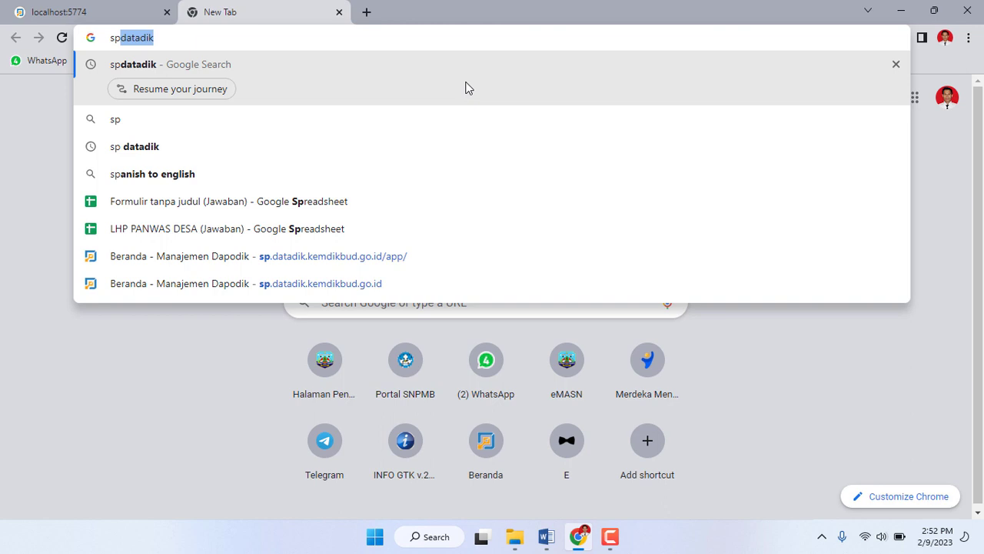
key(Return)
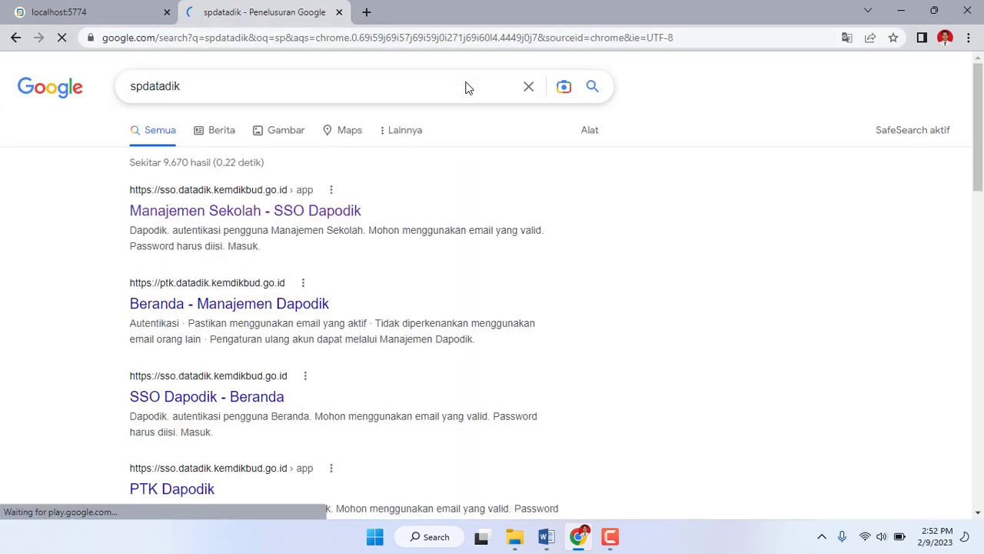
click(269, 212)
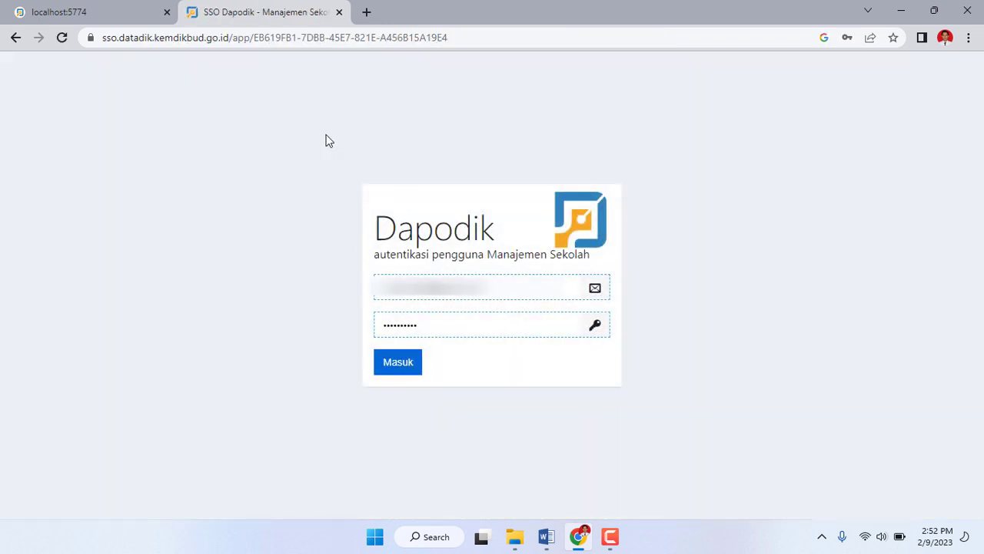
Step: Log in to Dapodik Manajemen Sekolah and show the Aplikasi modules PD BARU, MUTASI and PTK
mouse_move(529, 319)
click(394, 368)
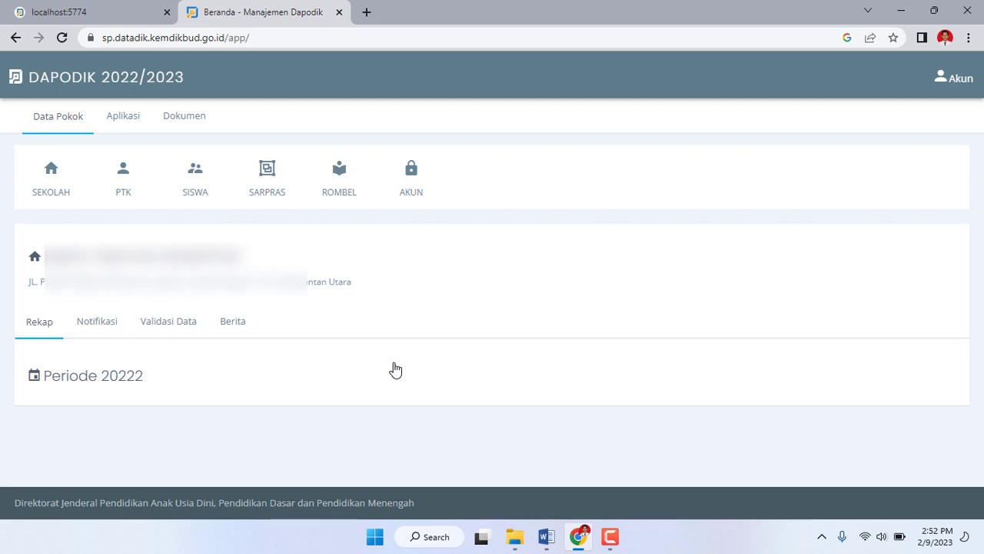
click(122, 117)
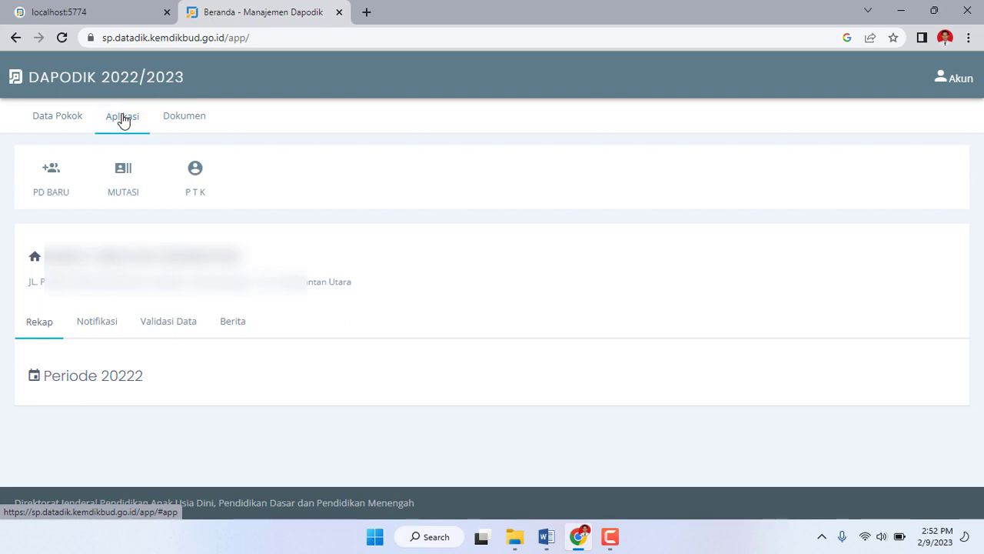
Step: In the MUTASI form, choose Kab. Tana Tidung under Prov. Kalimantan Utara as Kabupaten/Kota
click(130, 177)
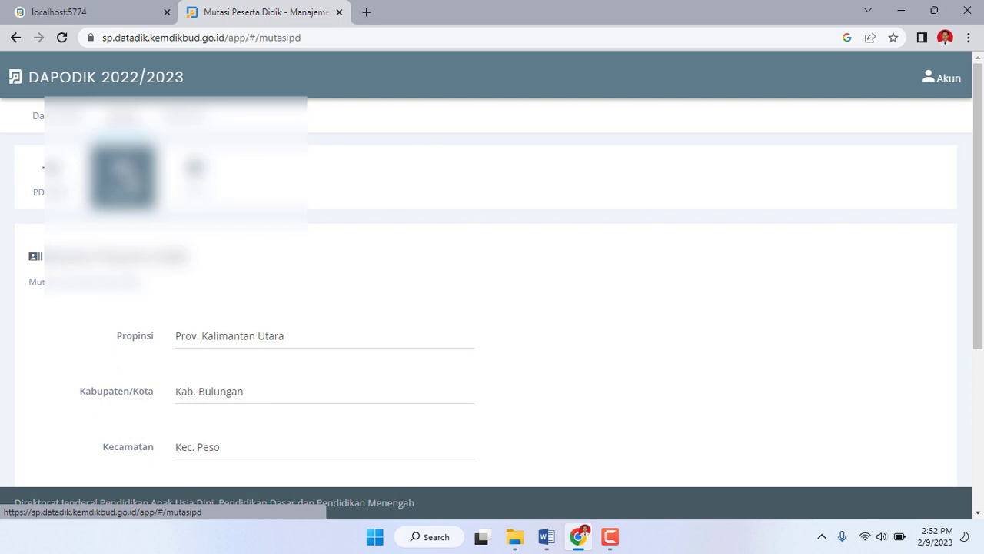
scroll(129, 176, down, 1)
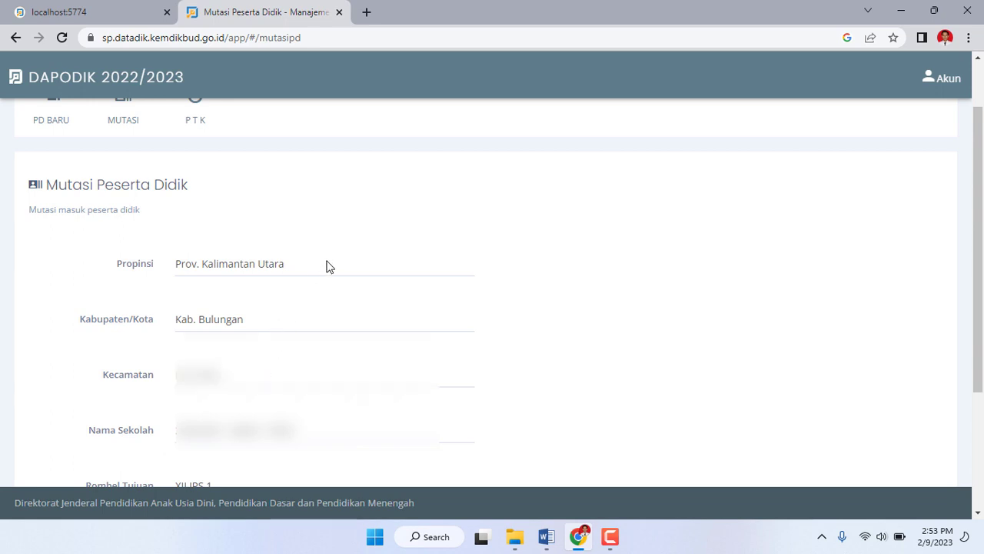
scroll(326, 266, down, 1)
click(262, 252)
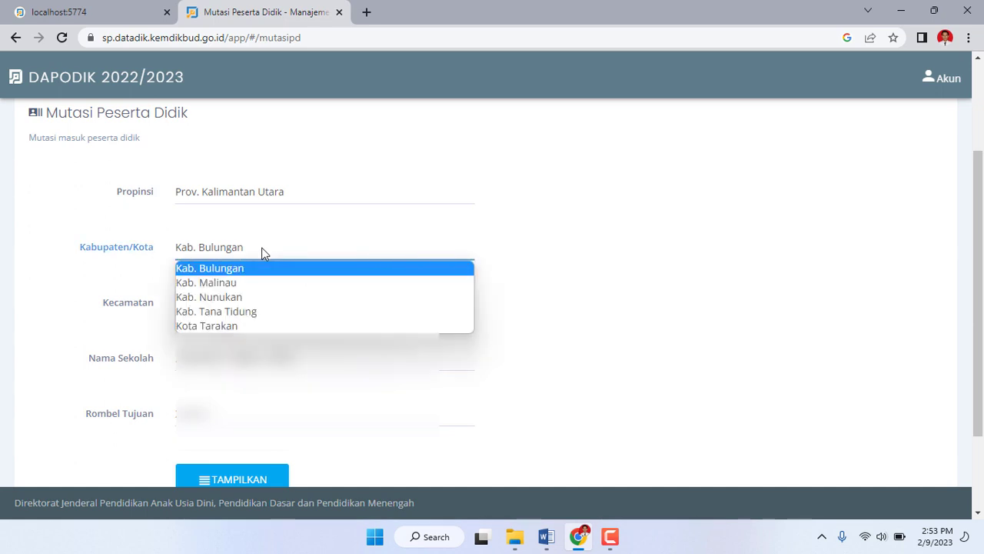
click(273, 318)
click(262, 304)
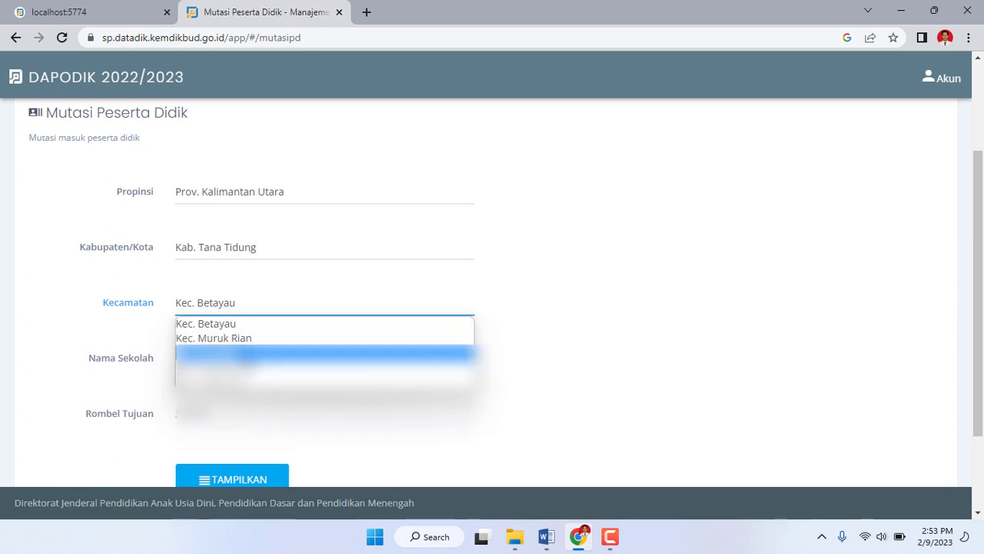
Step: Set Kecamatan to Kec. Sesayap and select the second school in Nama Sekolah
key(Return)
key(Tab)
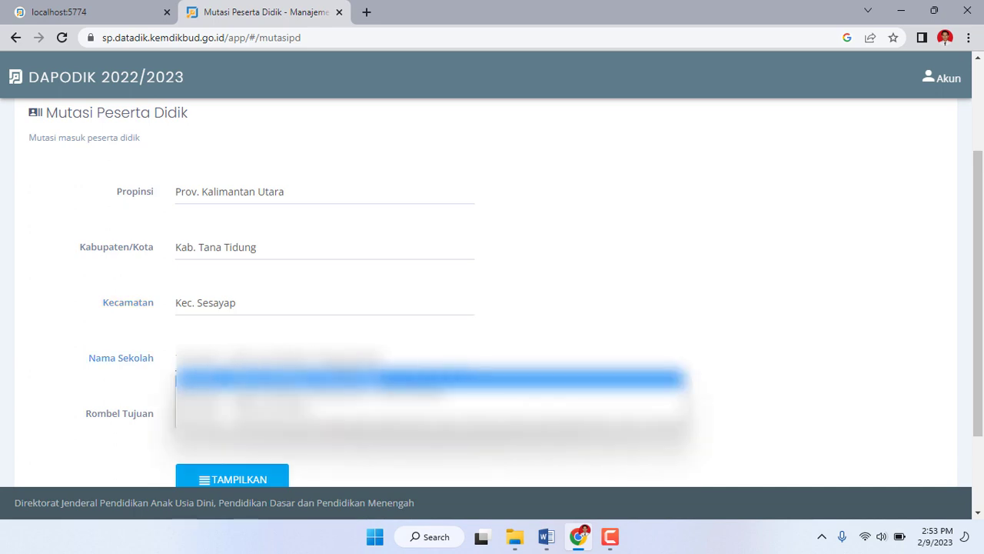
key(Down)
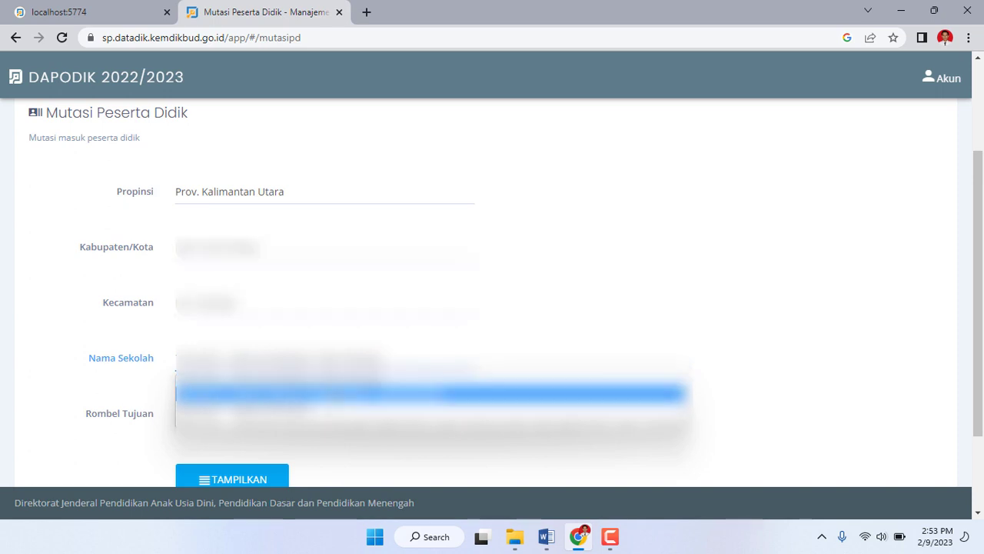
click(343, 393)
Step: Set Rombel Tujuan to X IPS 2 and display the transfer candidates with TAMPILKAN
scroll(342, 384, down, 2)
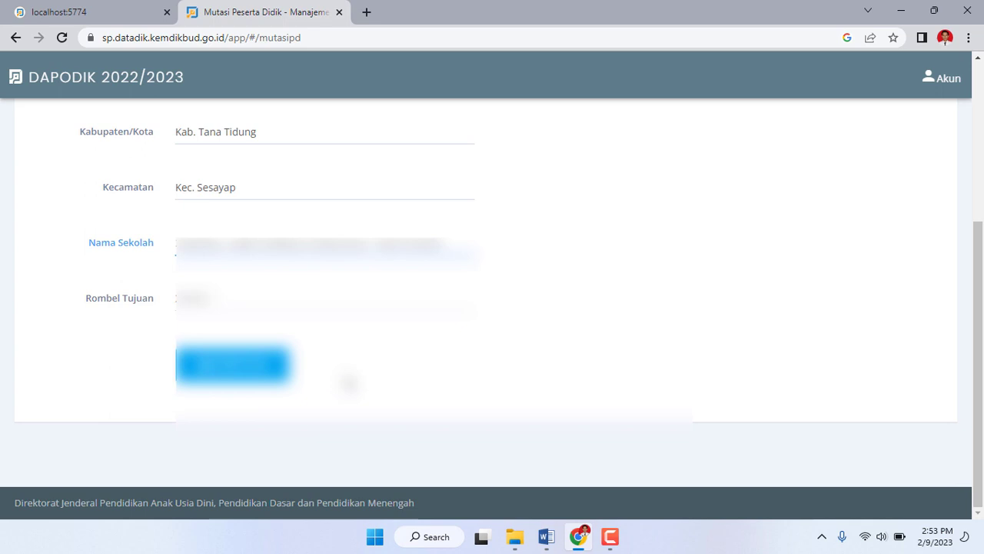
click(252, 297)
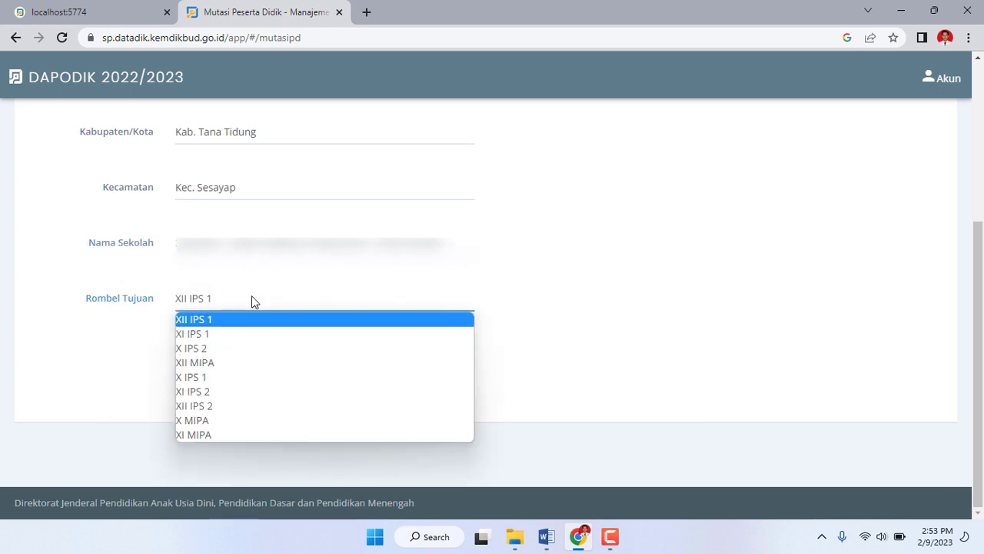
click(234, 349)
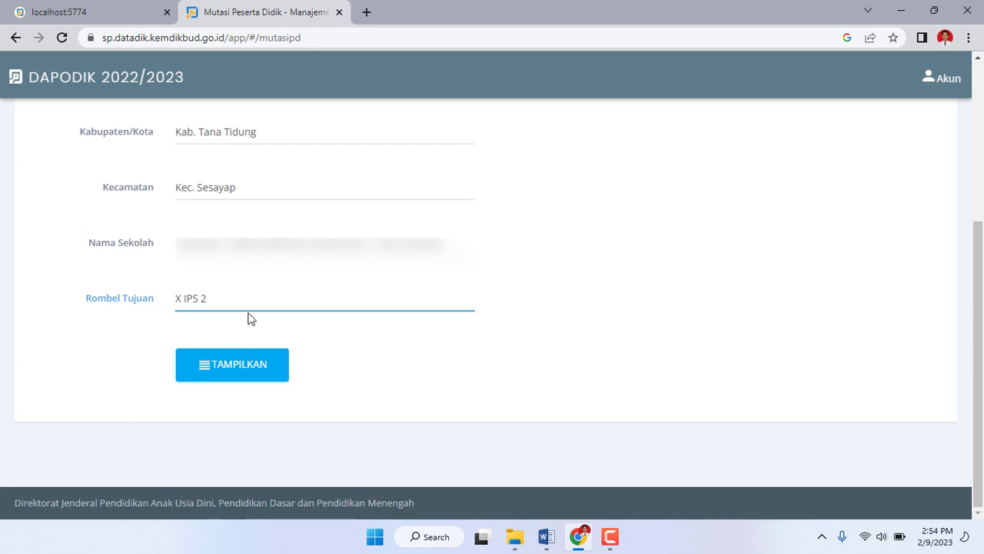
click(250, 369)
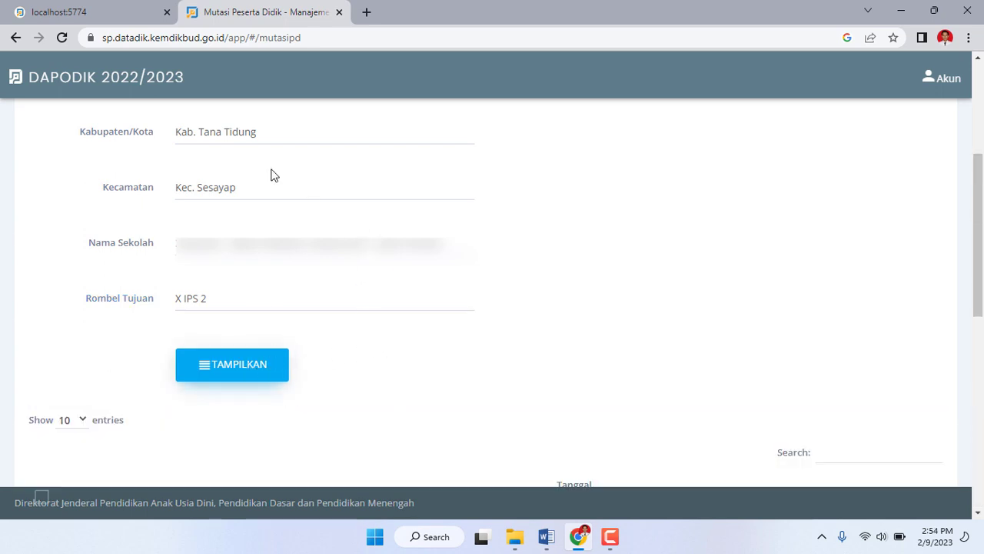
Step: Sort candidates by Tanggal Keluar descending so 2023-01-30 exits appear first
scroll(265, 177, up, 1)
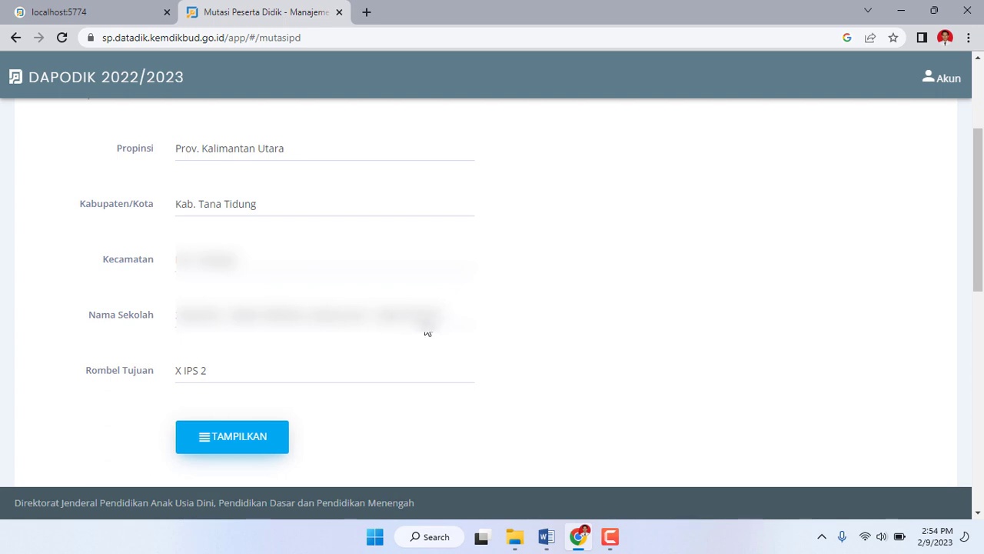
scroll(428, 332, down, 3)
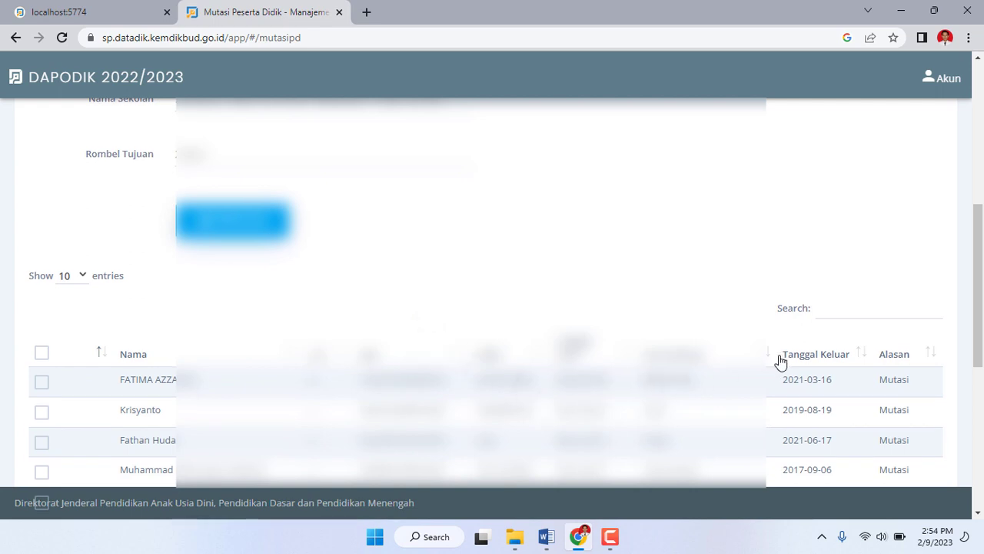
click(862, 353)
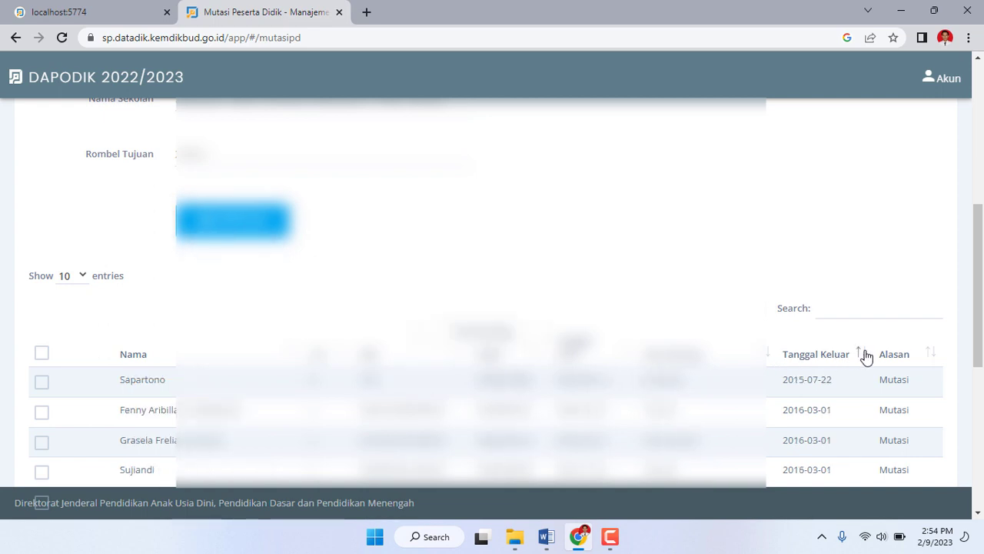
click(863, 354)
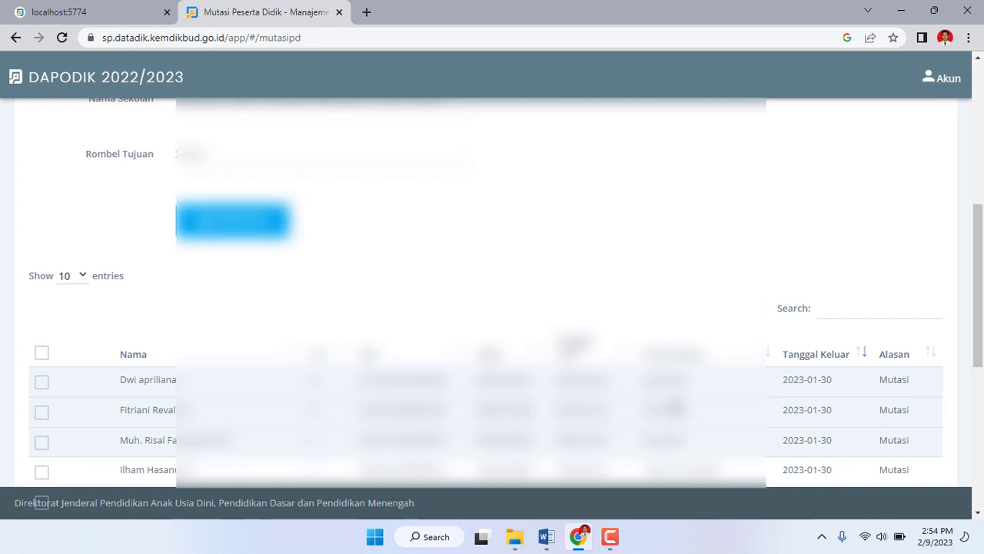
scroll(492, 307, down, 1)
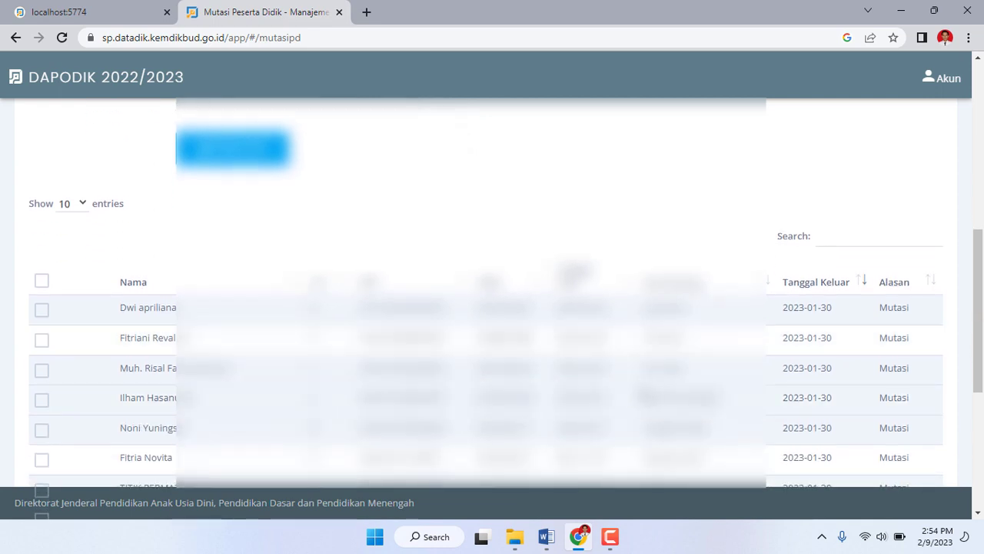
Step: Filter candidates by the student's name and tick the student who left 2023-01-29
click(851, 241)
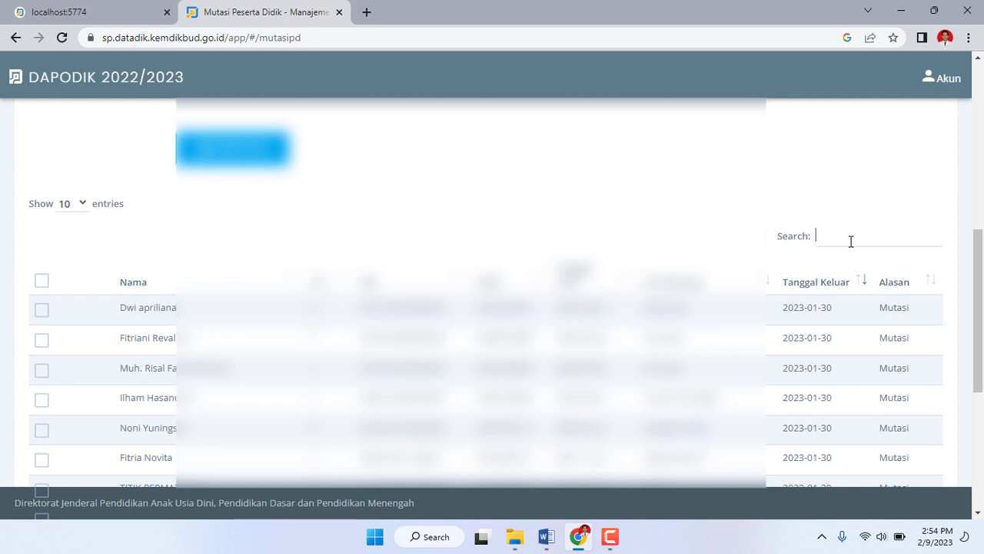
text(andi)
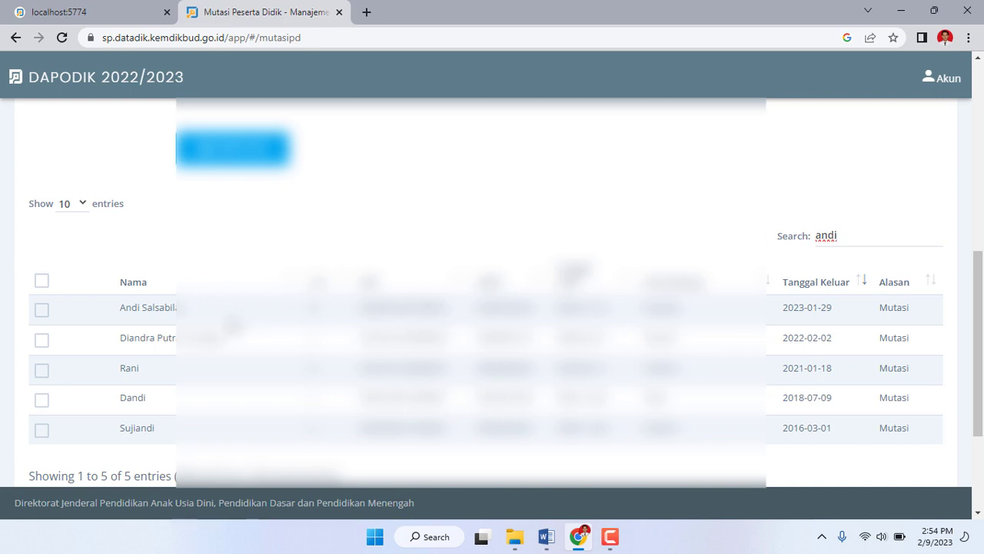
click(43, 311)
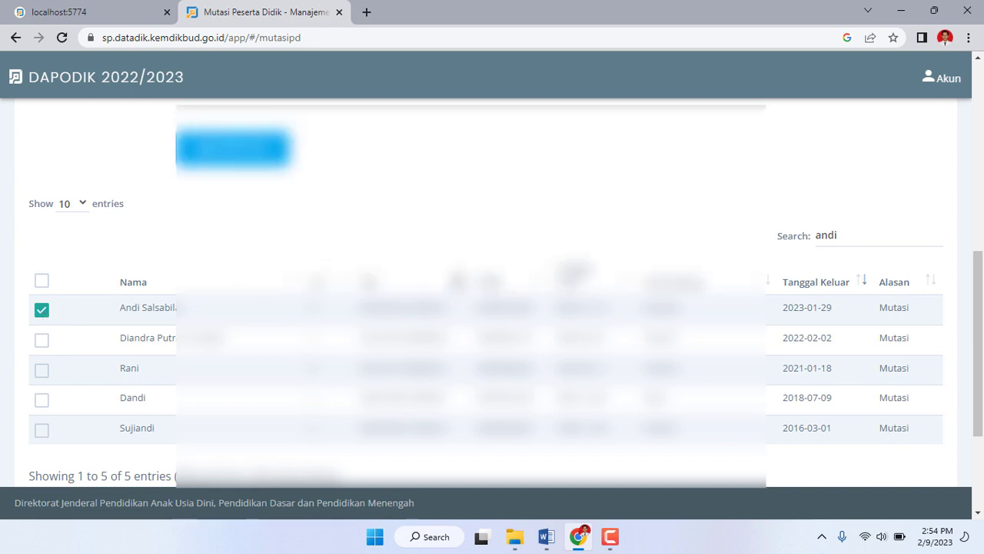
scroll(458, 283, down, 2)
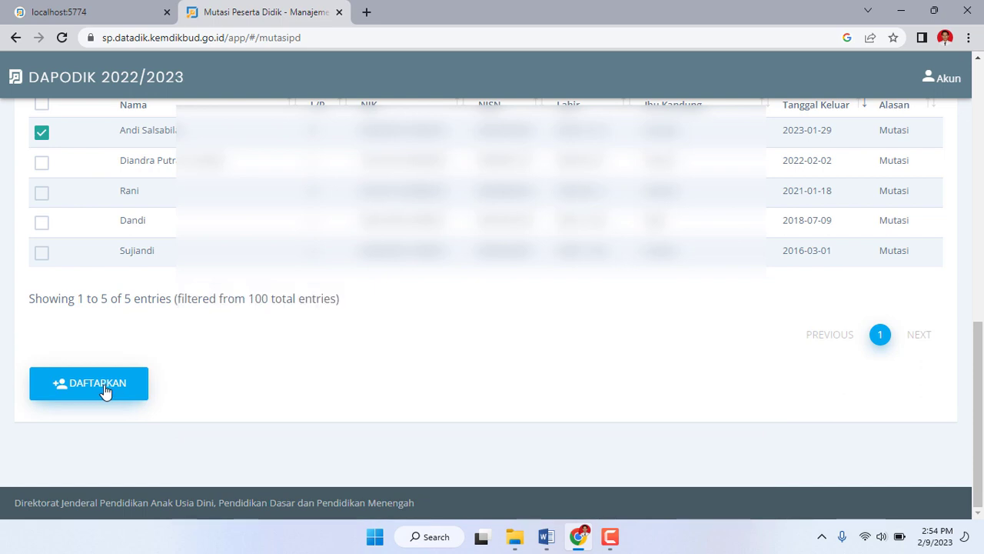
Step: Register the ticked student into X IPS 2 with DAFTARKAN, then log out from Akun
click(106, 391)
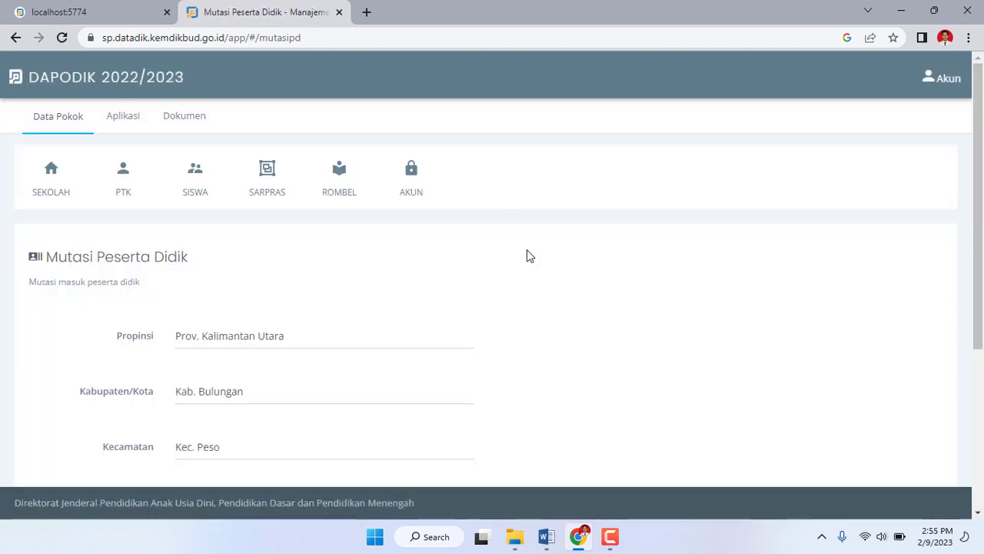
click(945, 83)
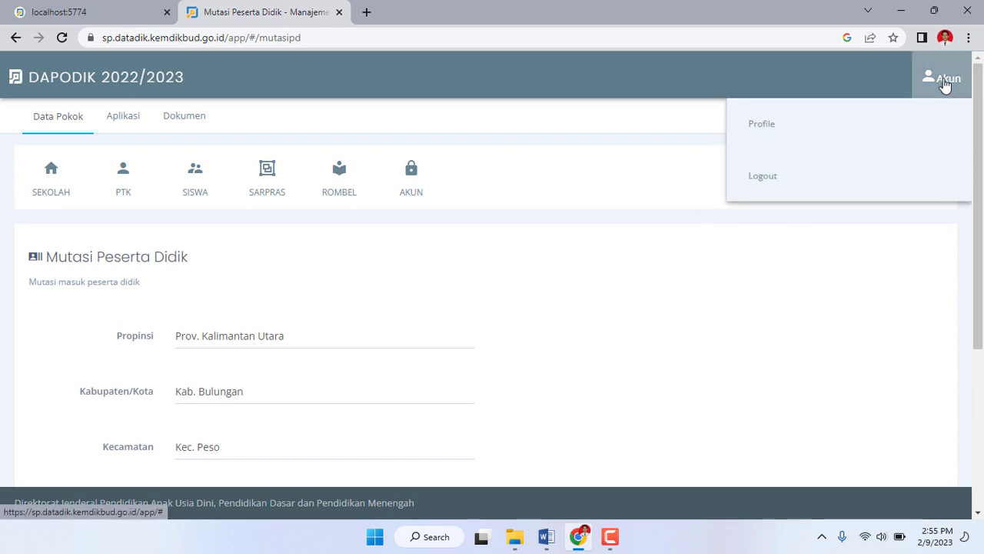
click(771, 183)
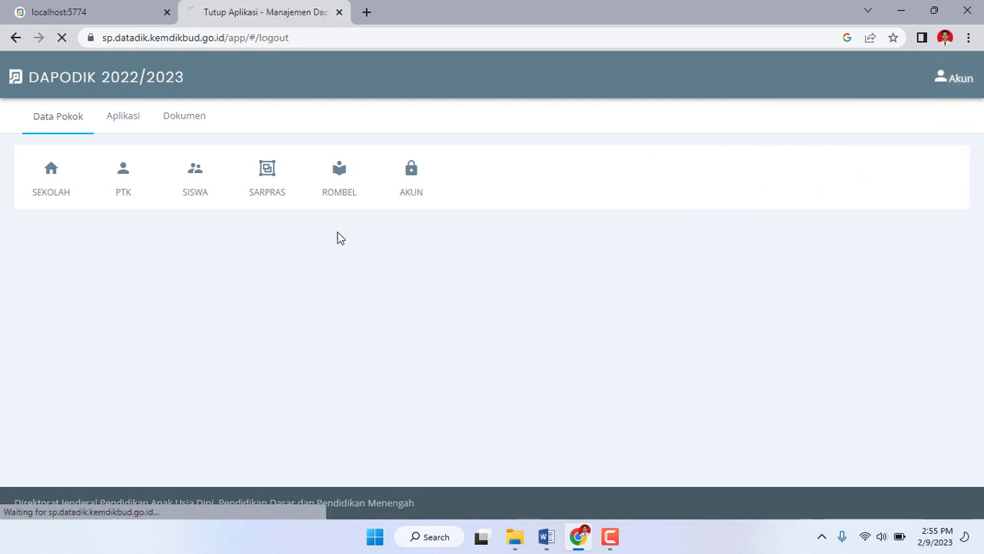
Step: Close the Manajemen Dapodik tab and sign in to local Dapodik as the school operator
click(339, 11)
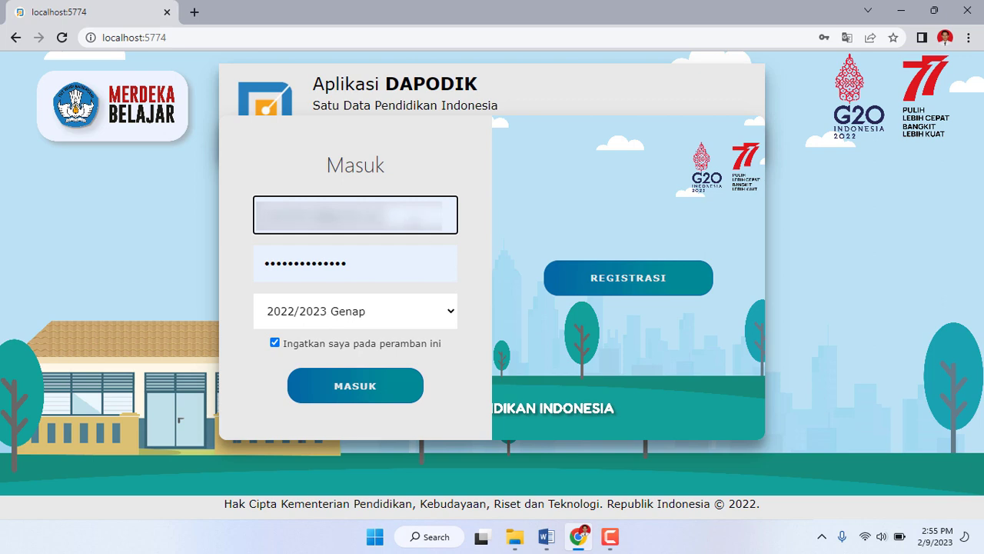
click(379, 393)
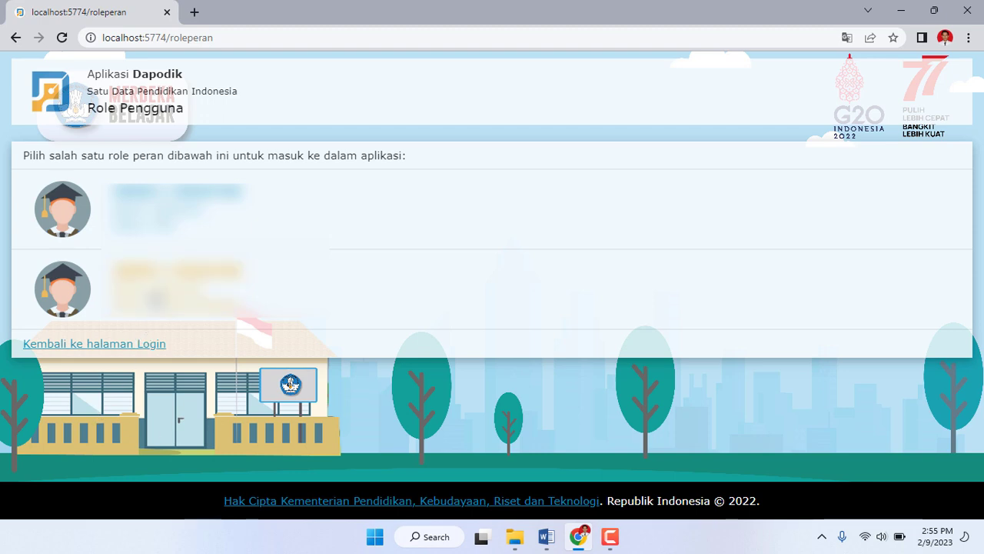
click(157, 299)
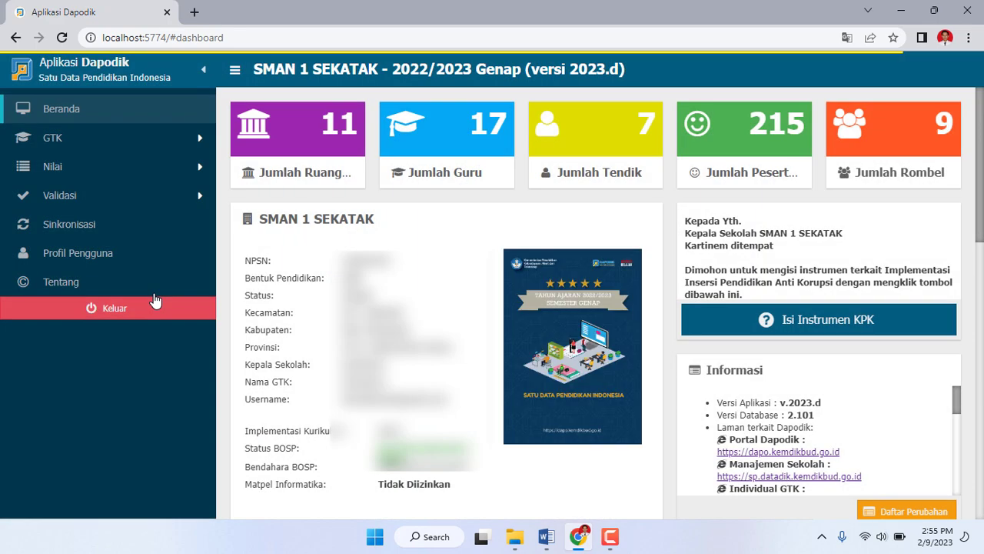
Step: Run Validasi Lokal on each category, Sarpras through Referensi, for invalid entries
click(158, 194)
click(138, 221)
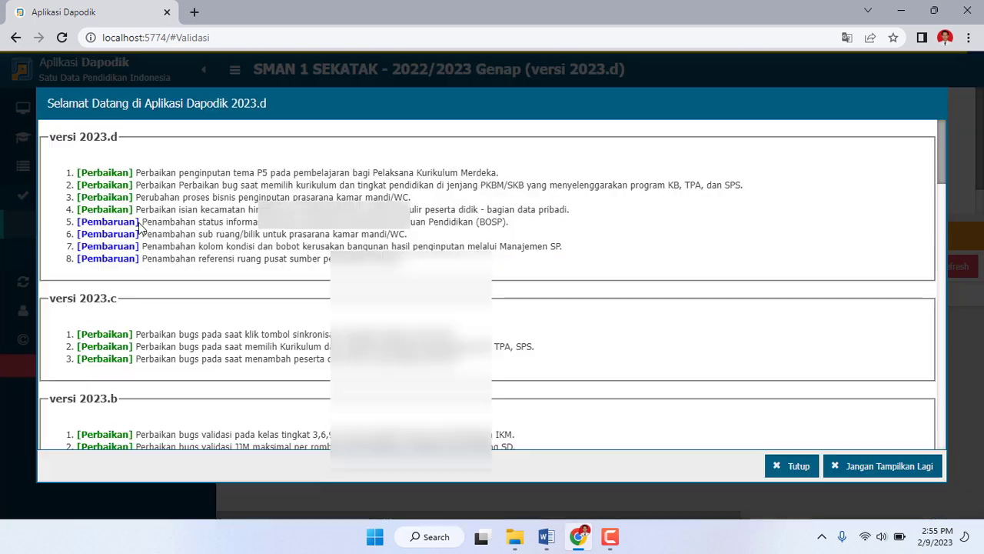
click(796, 466)
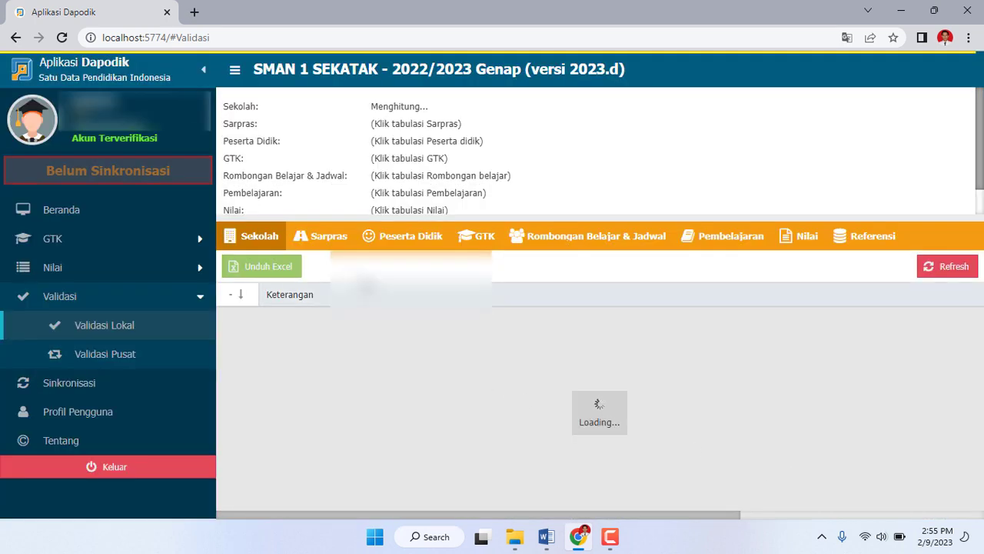
click(321, 240)
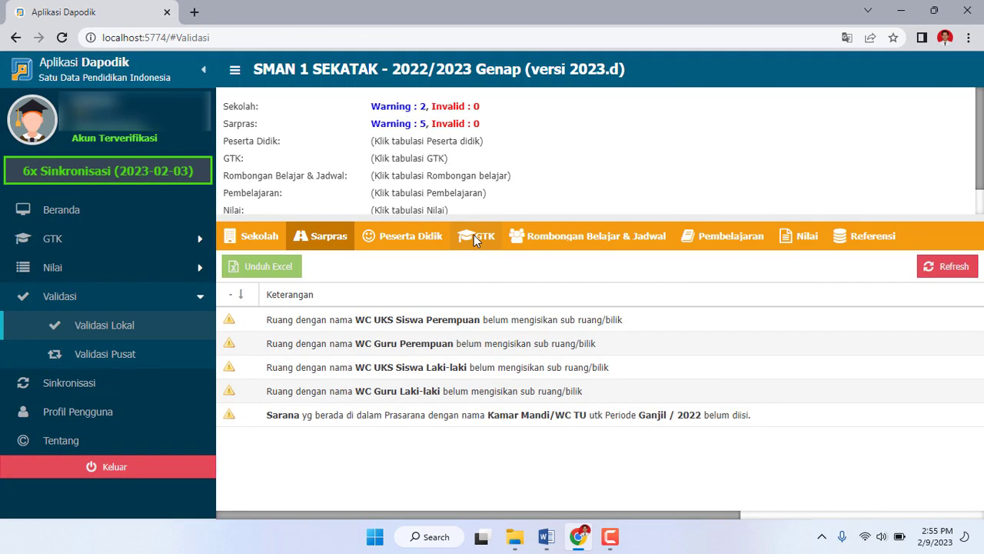
click(379, 236)
click(474, 236)
click(520, 238)
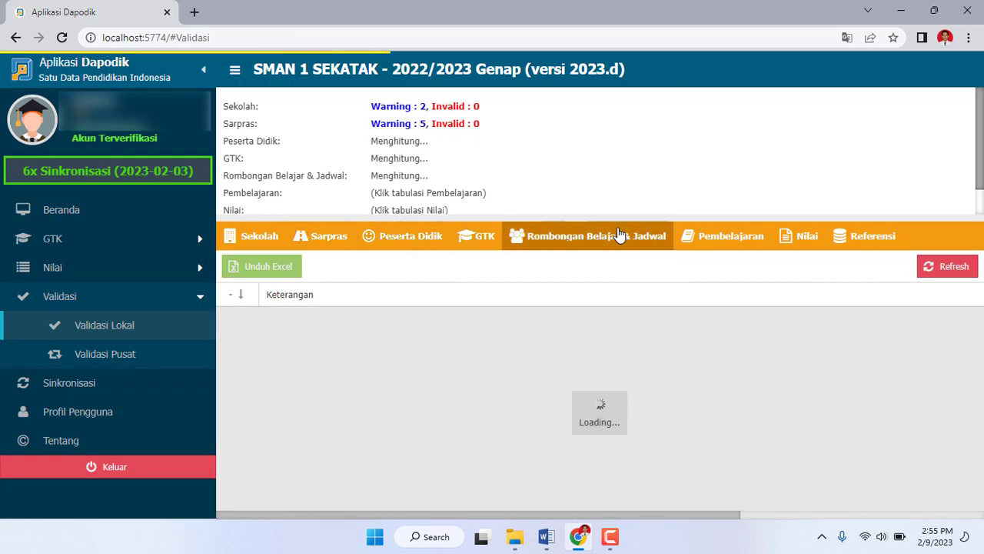
click(723, 236)
click(801, 235)
click(855, 238)
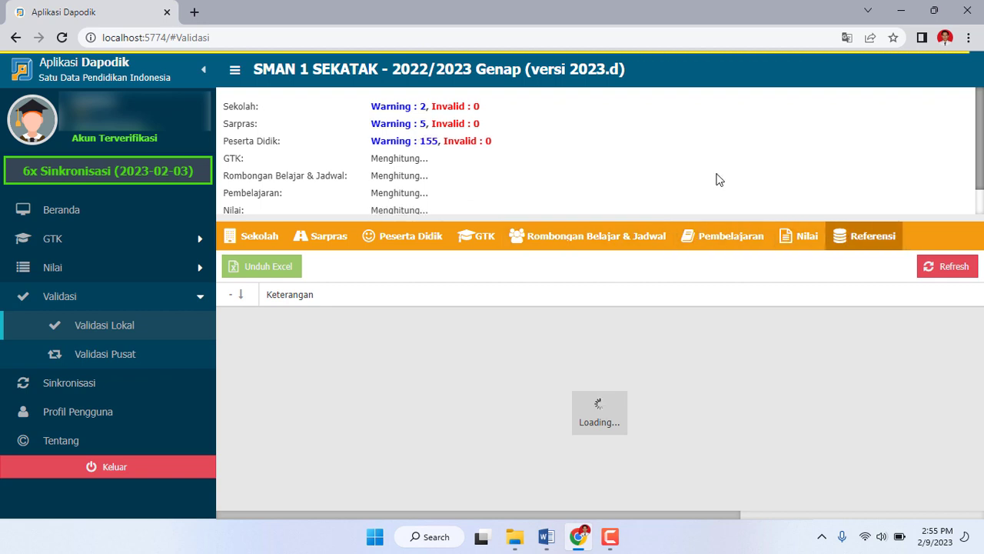
Step: Proceed to Sinkronisasi and advance the confirmation sheet to Step 3 of 4
scroll(542, 160, down, 1)
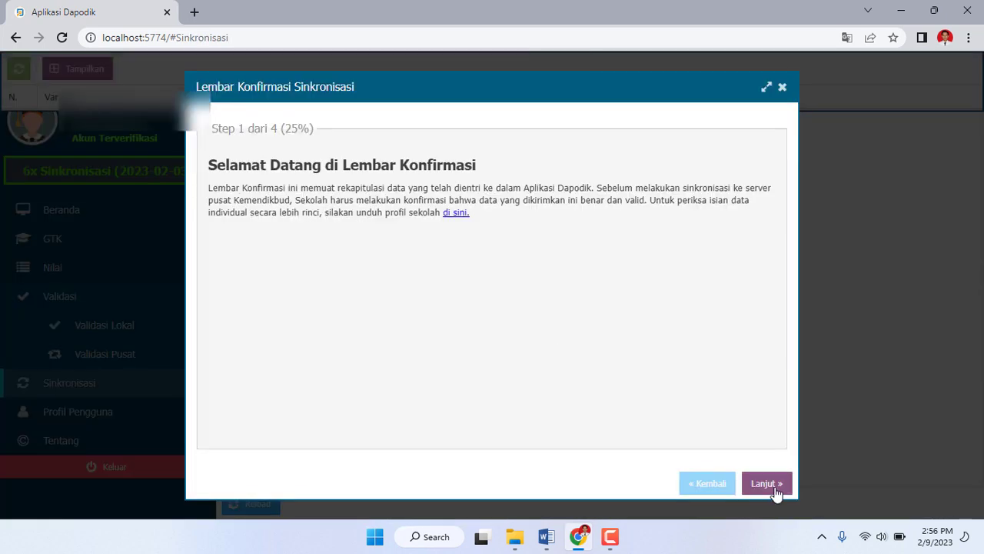
click(765, 481)
click(734, 260)
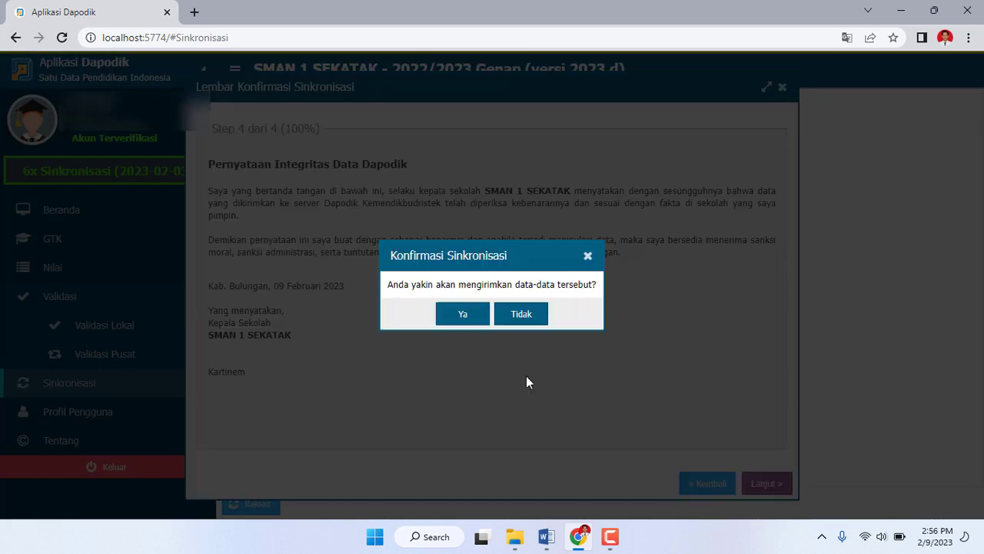
Step: Confirm sending the school data and start synchronisation with the server
click(461, 316)
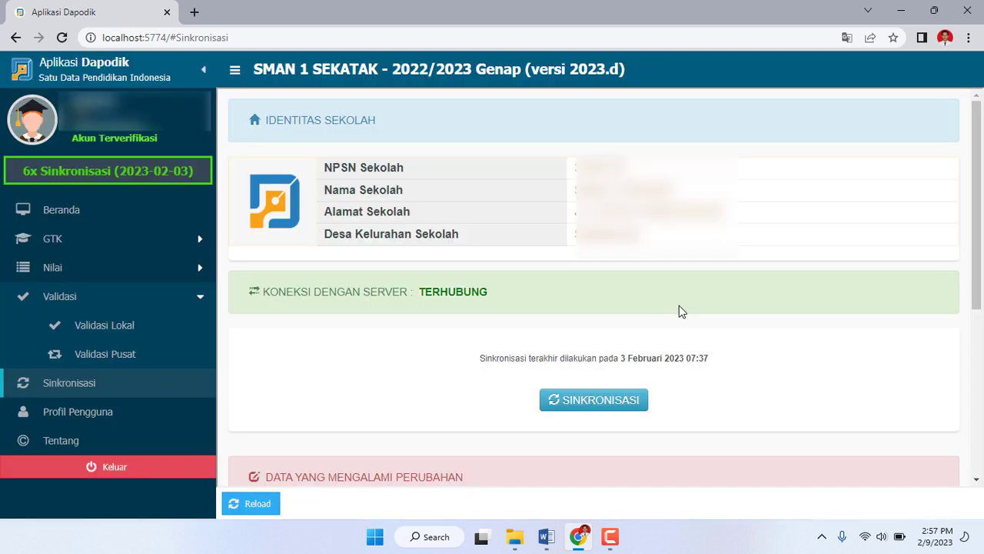
click(631, 406)
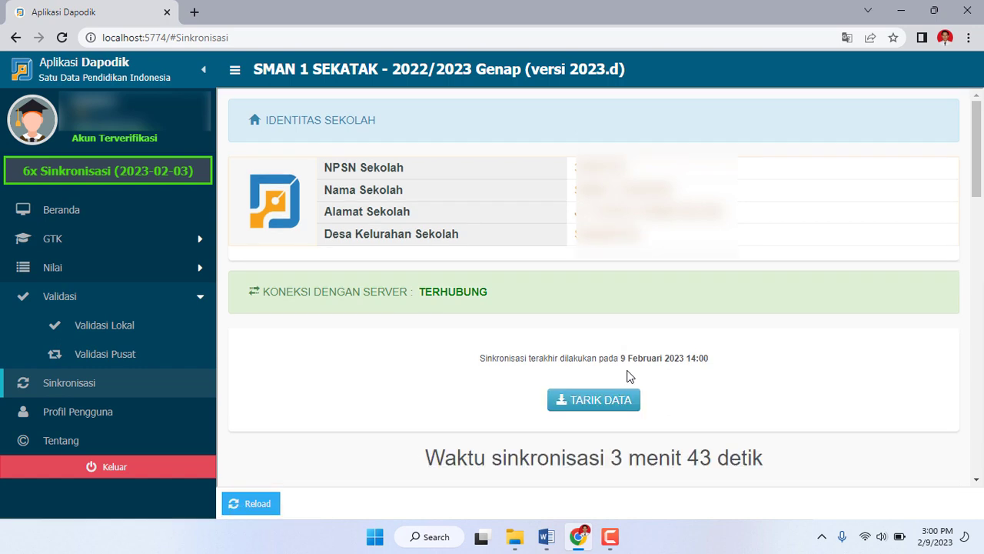
Step: Review the sync results (95 Peserta Didik, 24 PTK, 0 Gagal, 3 menit 43 detik), then log out
scroll(626, 376, down, 4)
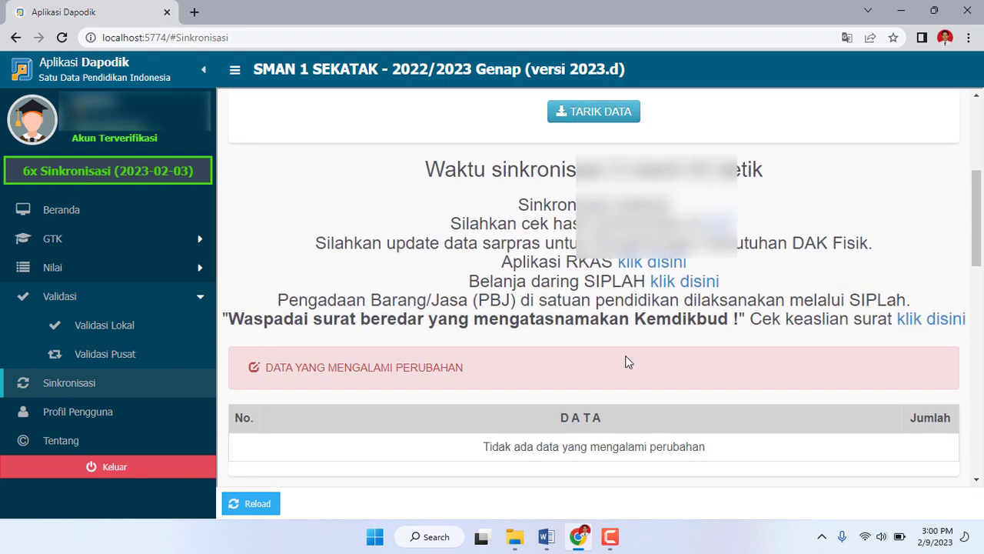
scroll(627, 361, down, 2)
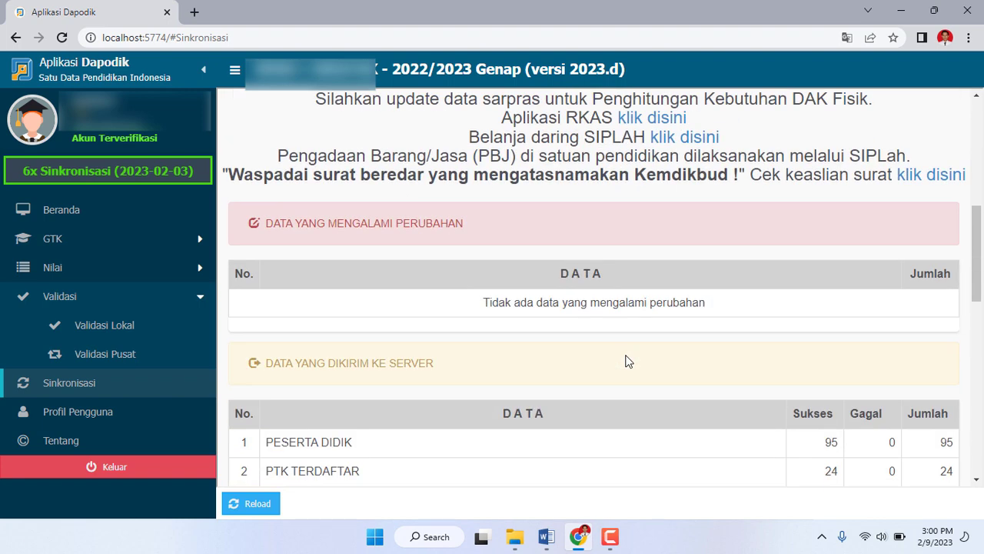
scroll(626, 361, up, 4)
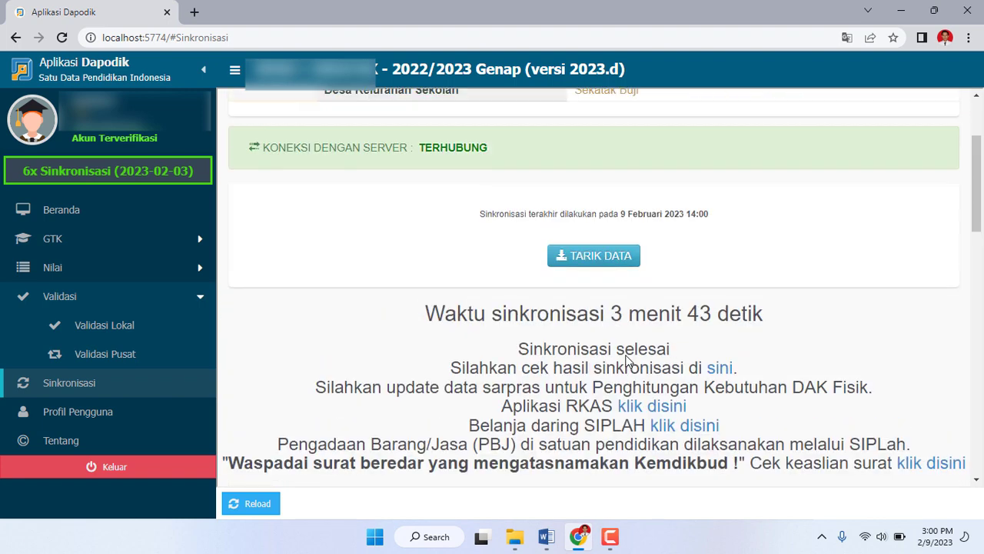
click(136, 467)
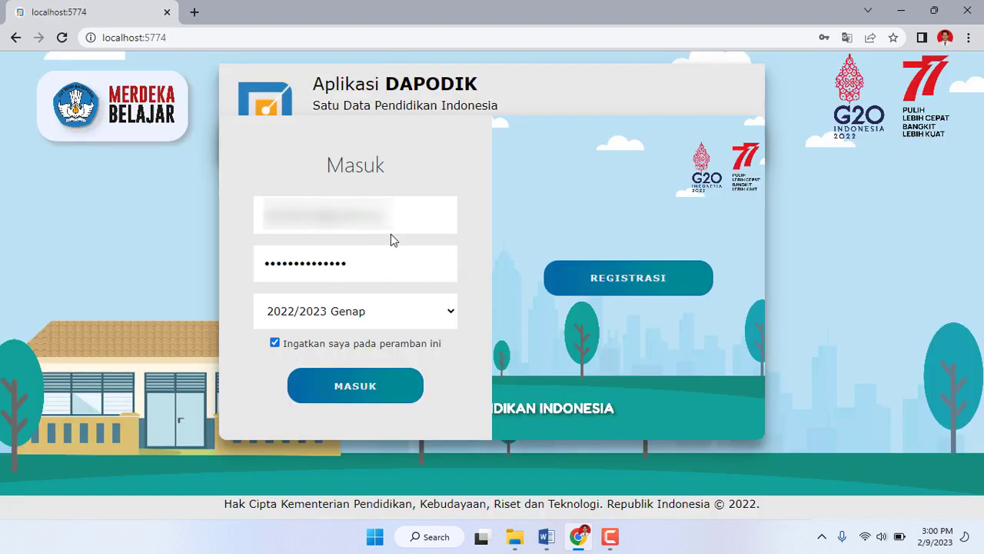
Step: Sign back in to the local Dapodik using the saved login credentials
click(389, 225)
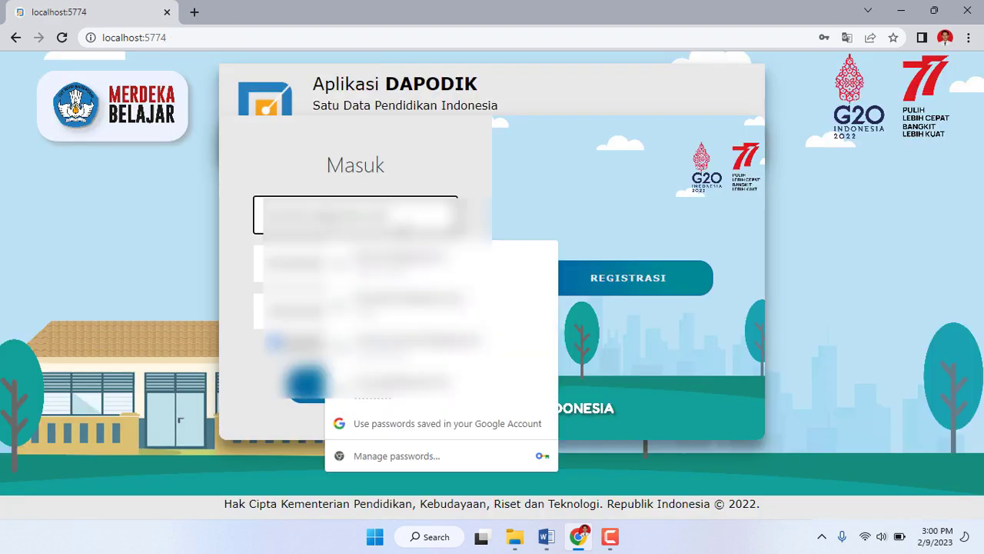
click(369, 382)
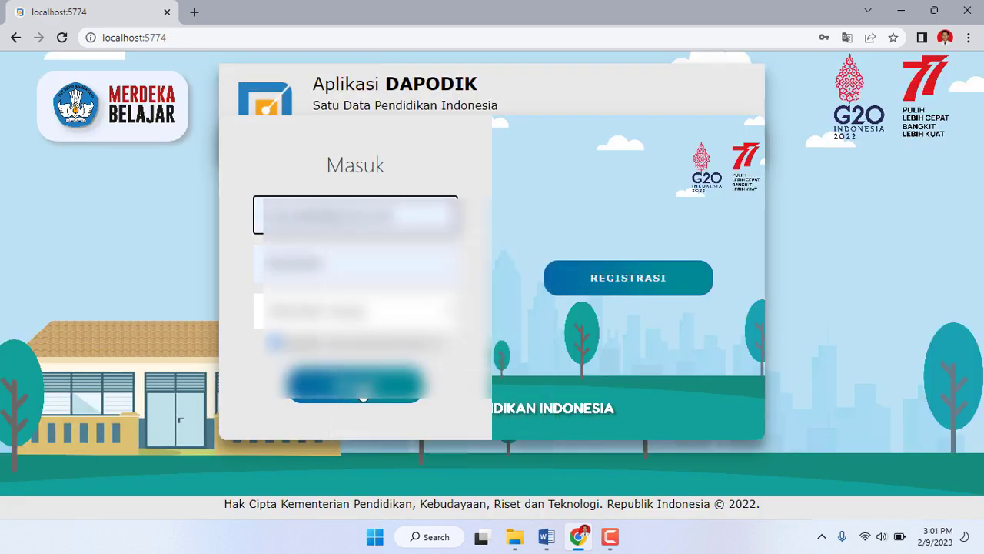
click(363, 394)
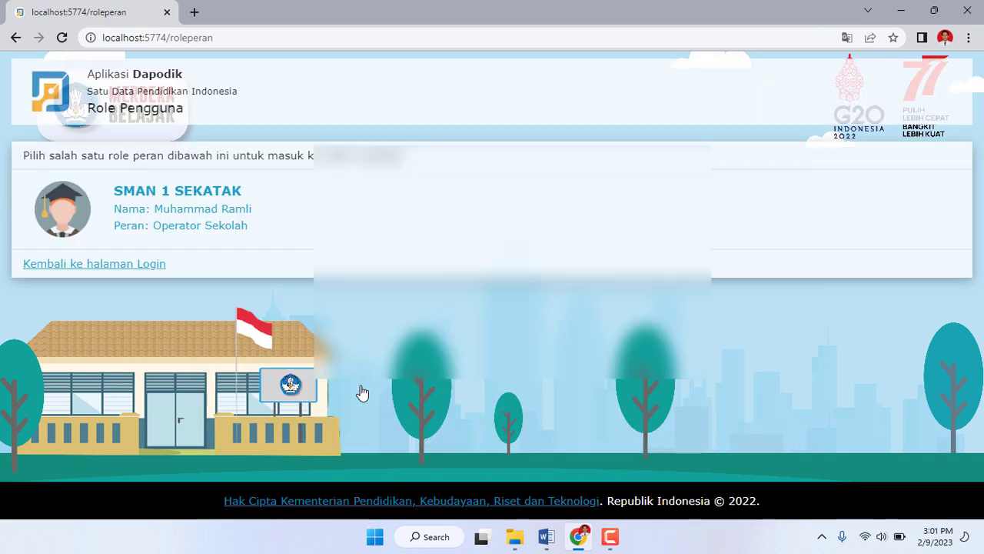
Step: Enter as the SMAN 1 SEKATAK operator, dismiss the changelog and expand the Peserta Didik menu
click(198, 236)
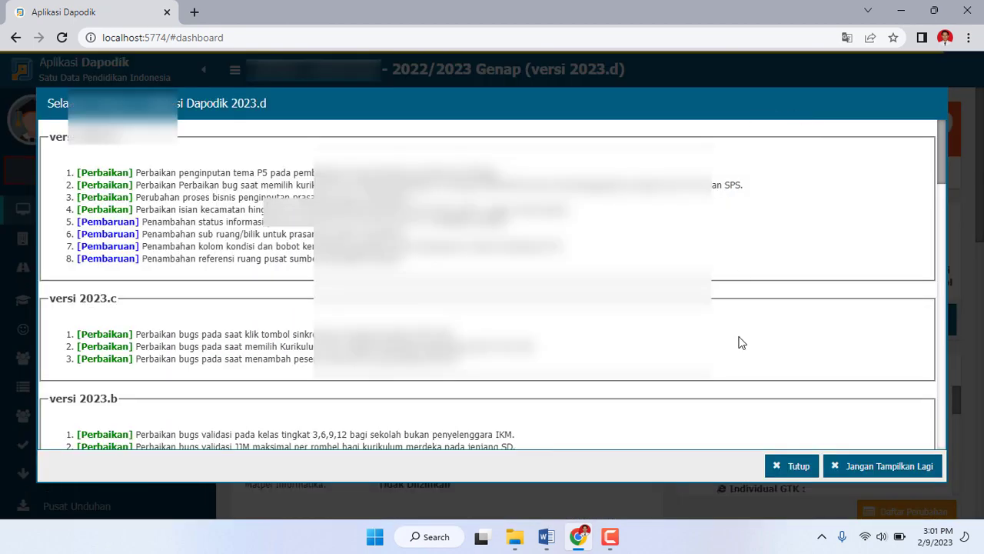
click(792, 466)
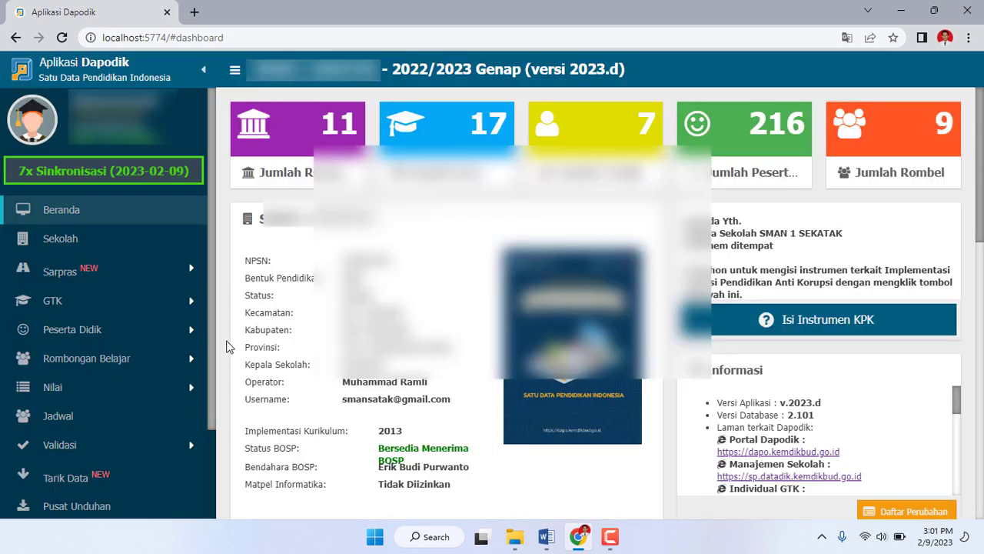
click(76, 330)
Step: Search the Peserta Didik list by the student's name, finding them in Kelas 10, X IPS 2, entry 09/02/2023
click(90, 358)
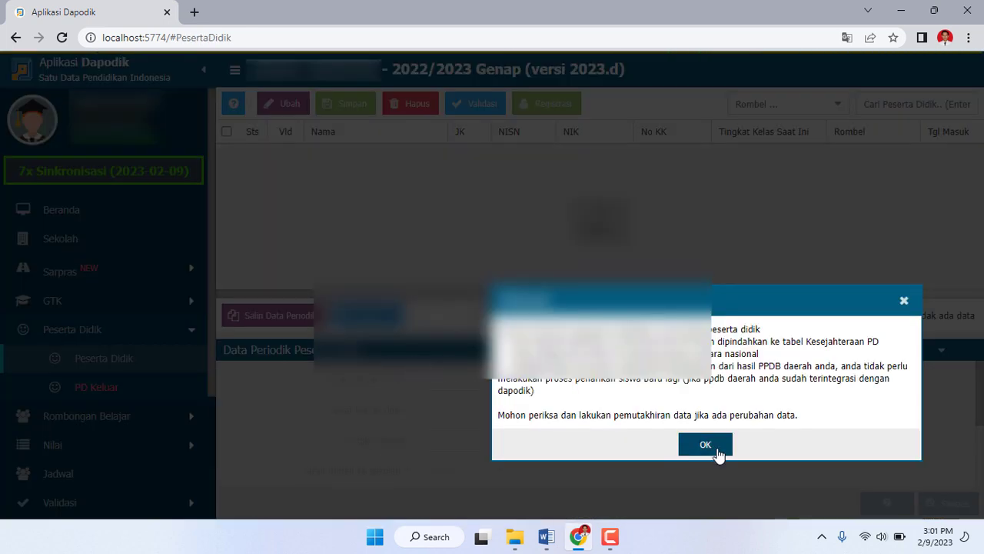
click(705, 445)
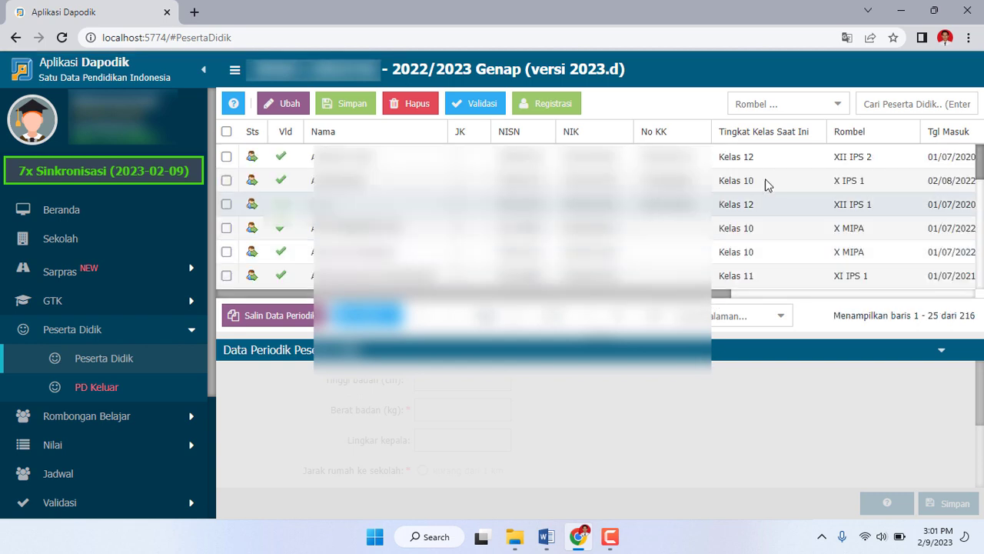
click(894, 103)
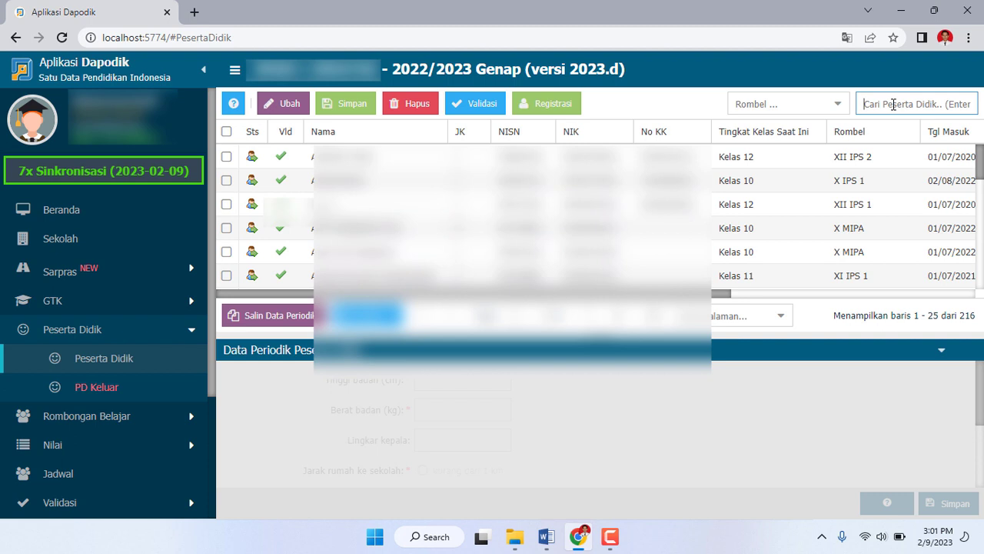
text(andi salsabila)
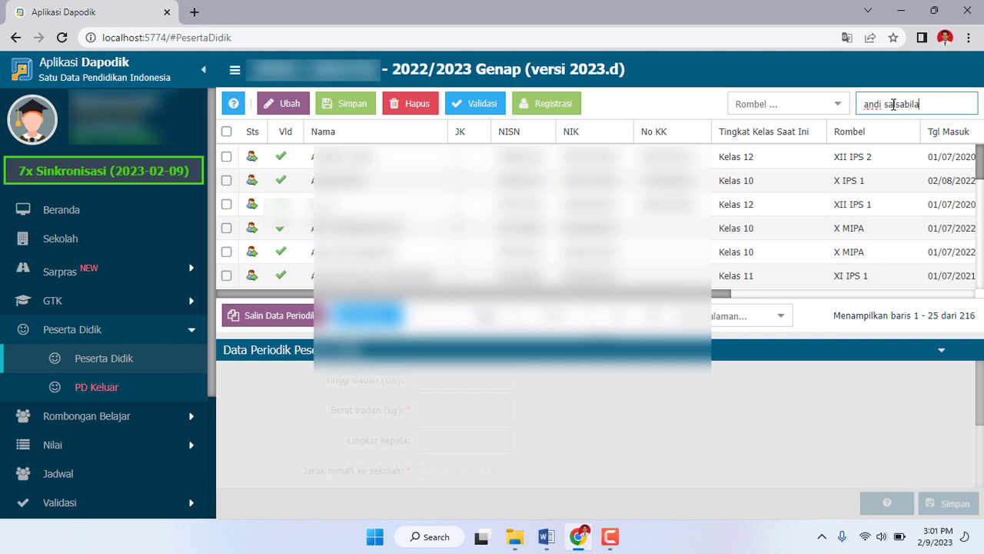
key(Return)
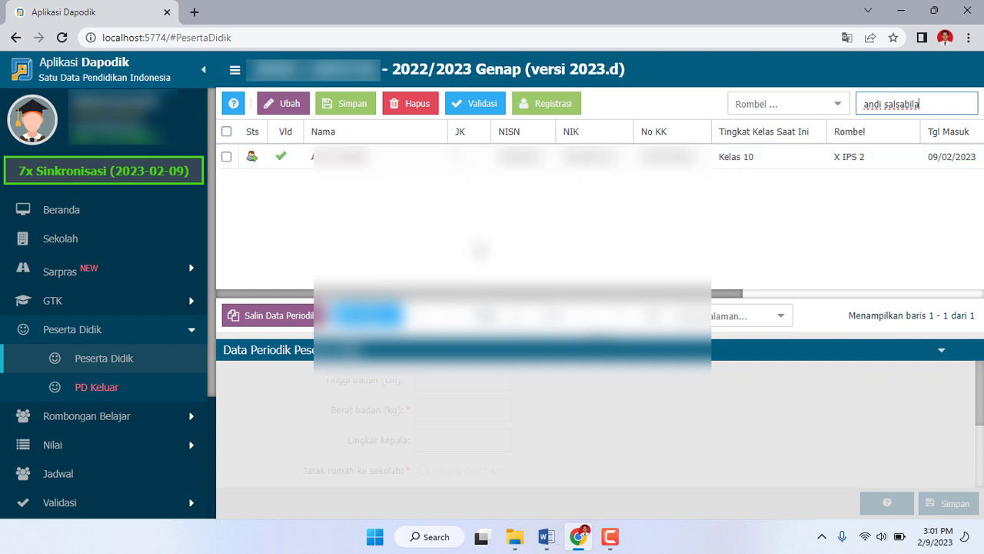
click(617, 548)
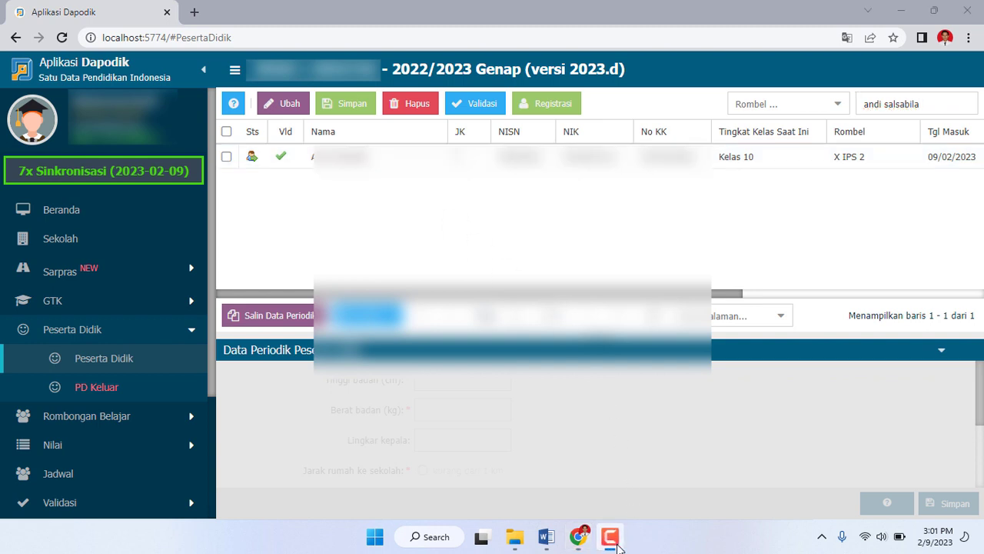